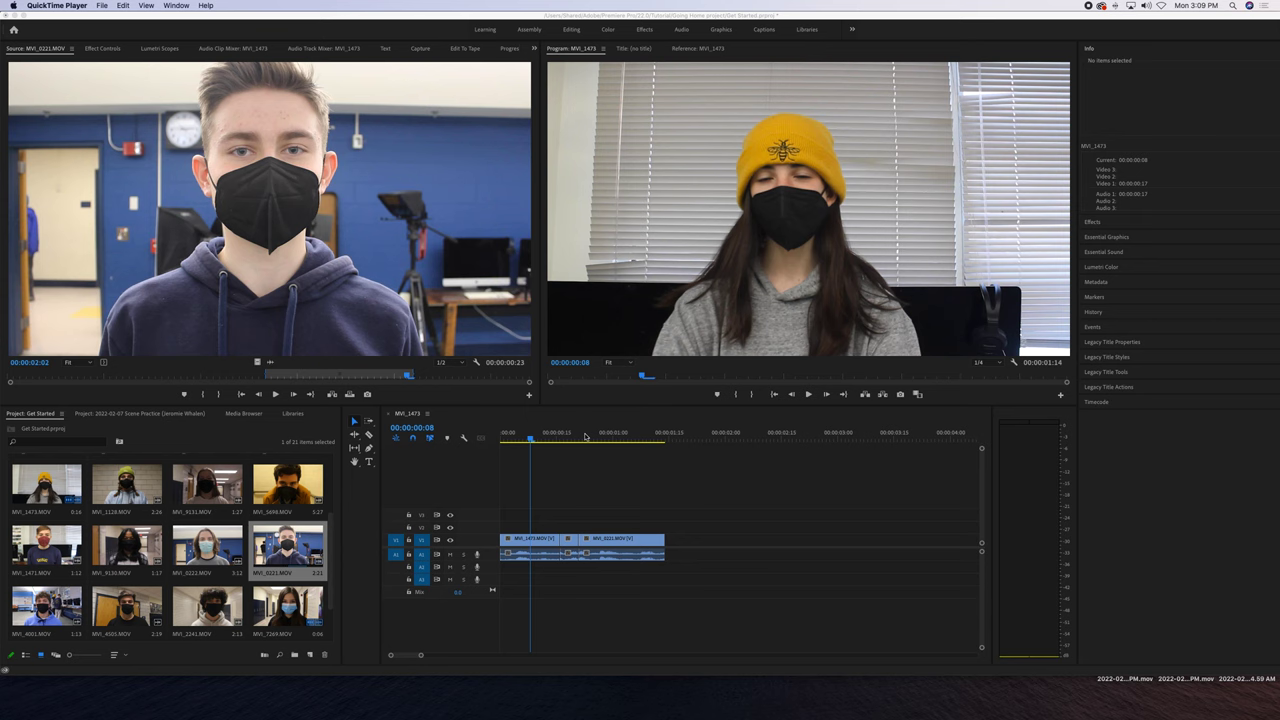
Focus Premiere Pro and place the playhead at 00:00:00:24 inside the second clip
left_click(560, 487)
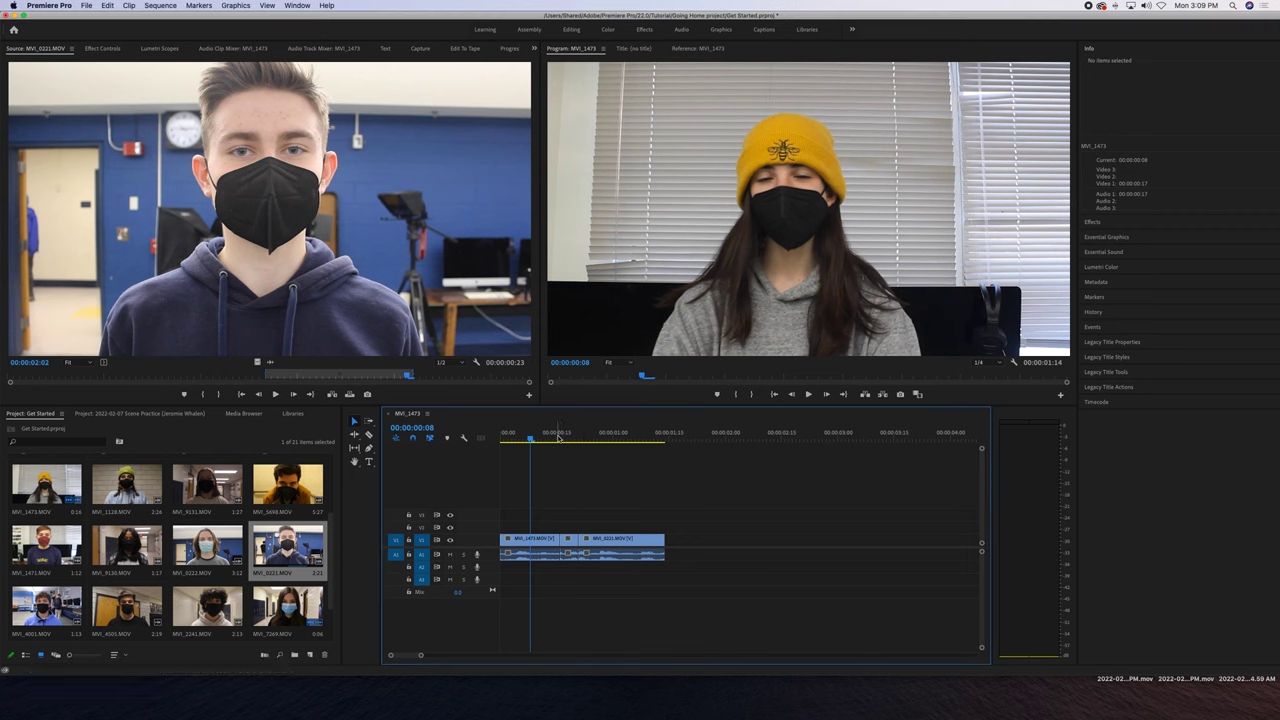
left_click(590, 437)
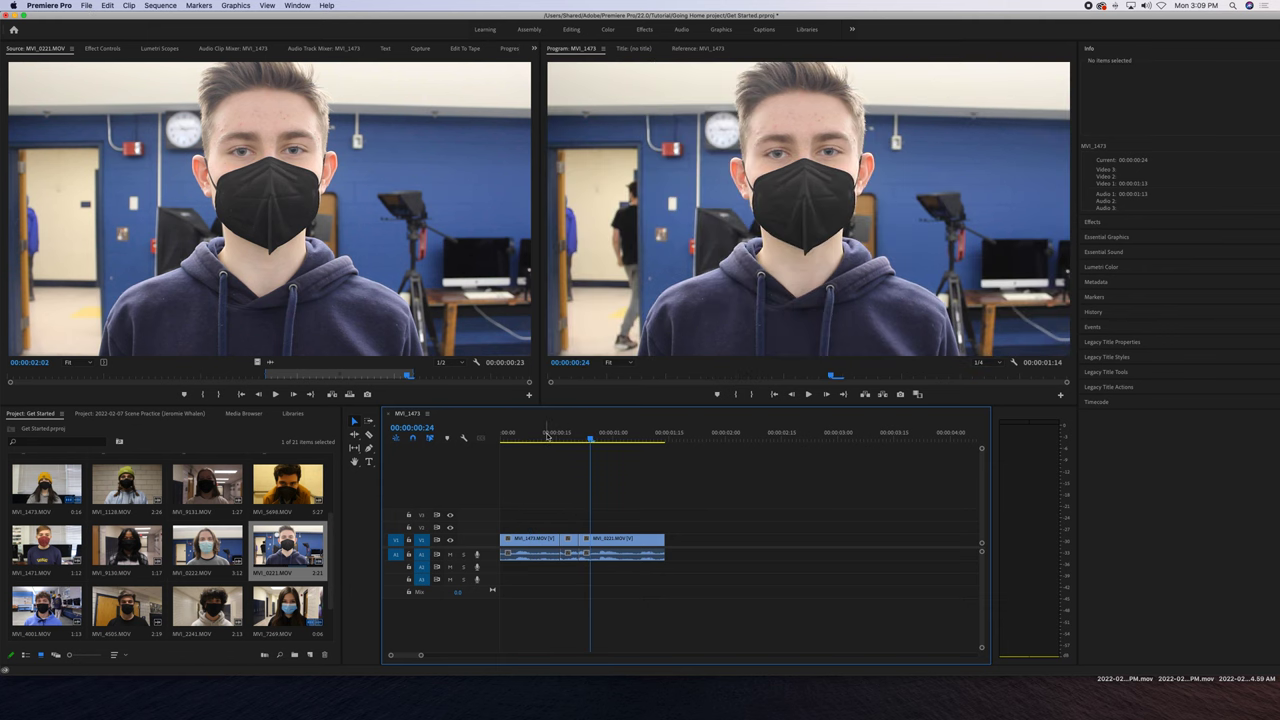
Bring up Export Settings for the MVI_1473 sequence via File > Export > Media
left_click(87, 6)
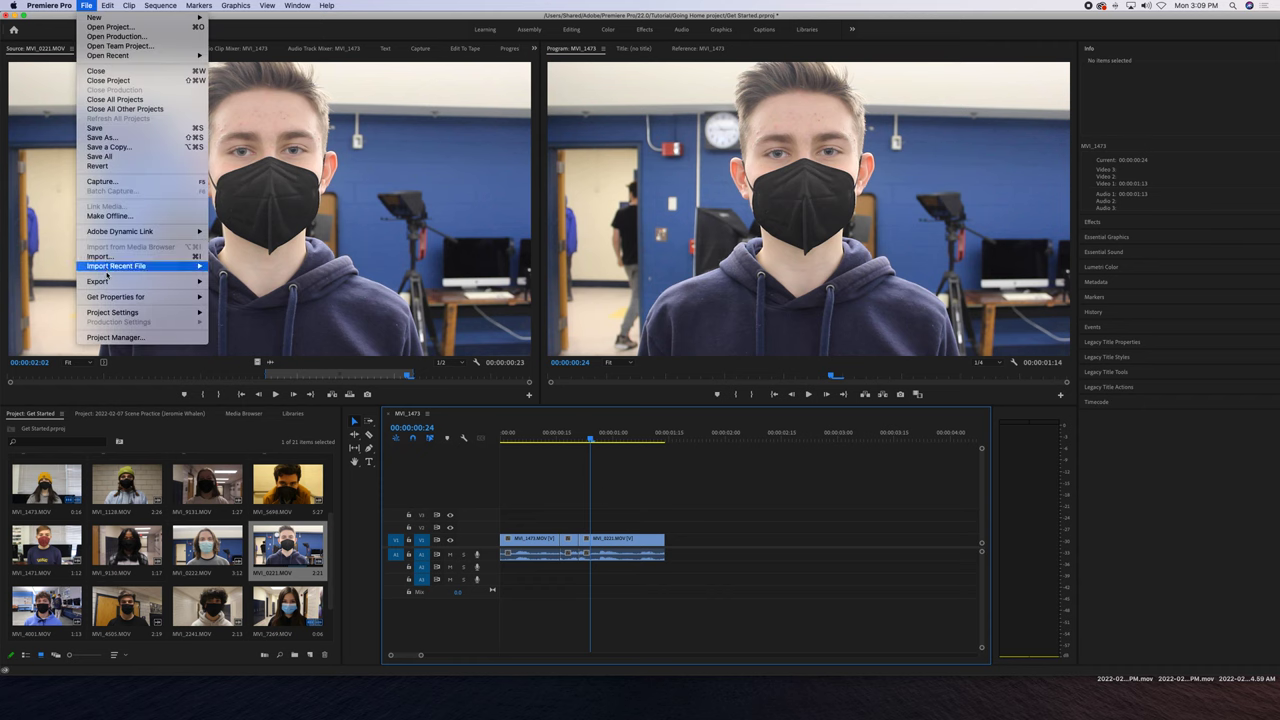
mouse_move(116, 266)
left_click(240, 285)
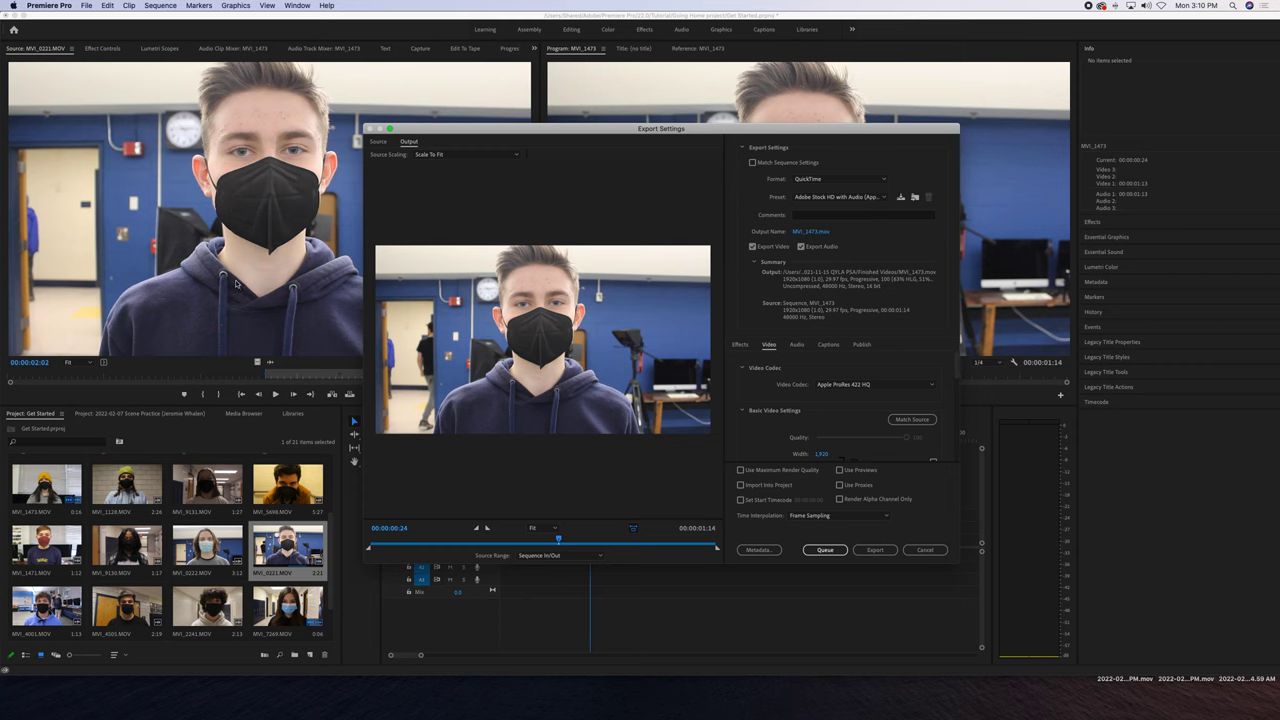
Set the export format to H.264 and start choosing the output file name and location
left_click(885, 180)
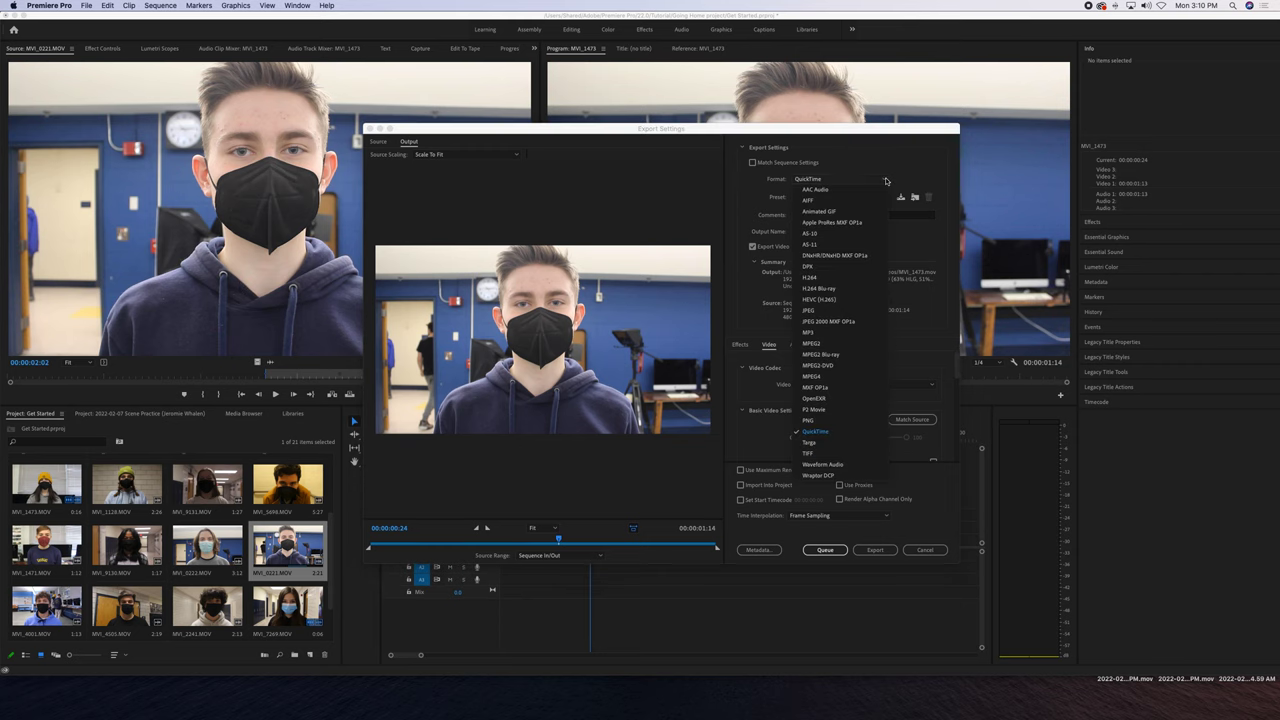
left_click(838, 277)
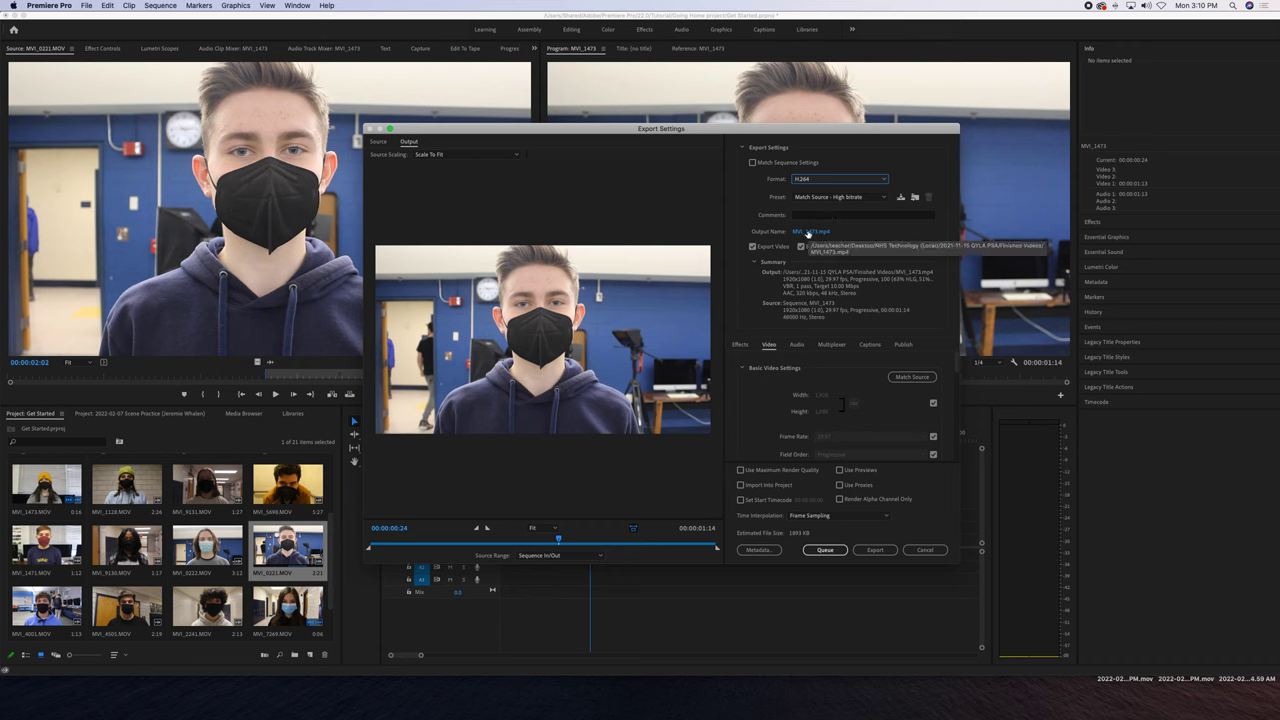
left_click(808, 233)
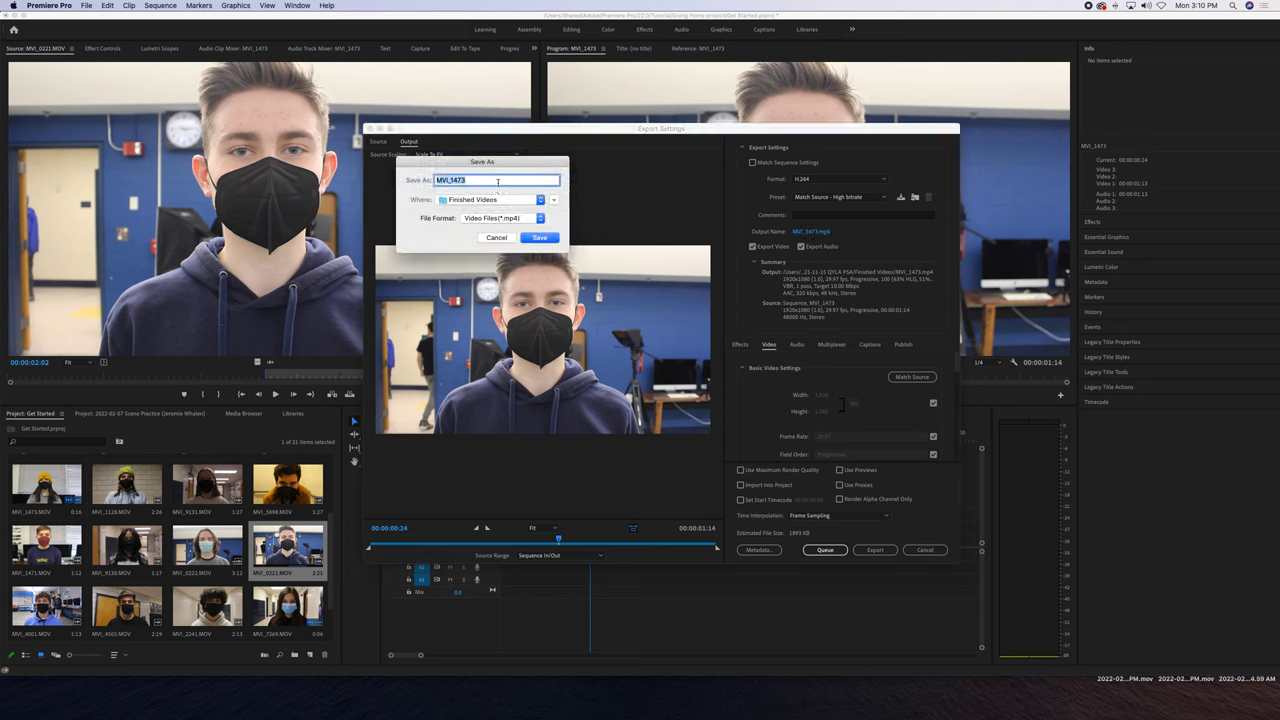
Expand the Save As dialog and clear the default name MVI_1473 for Transcript Welcome
left_click(555, 201)
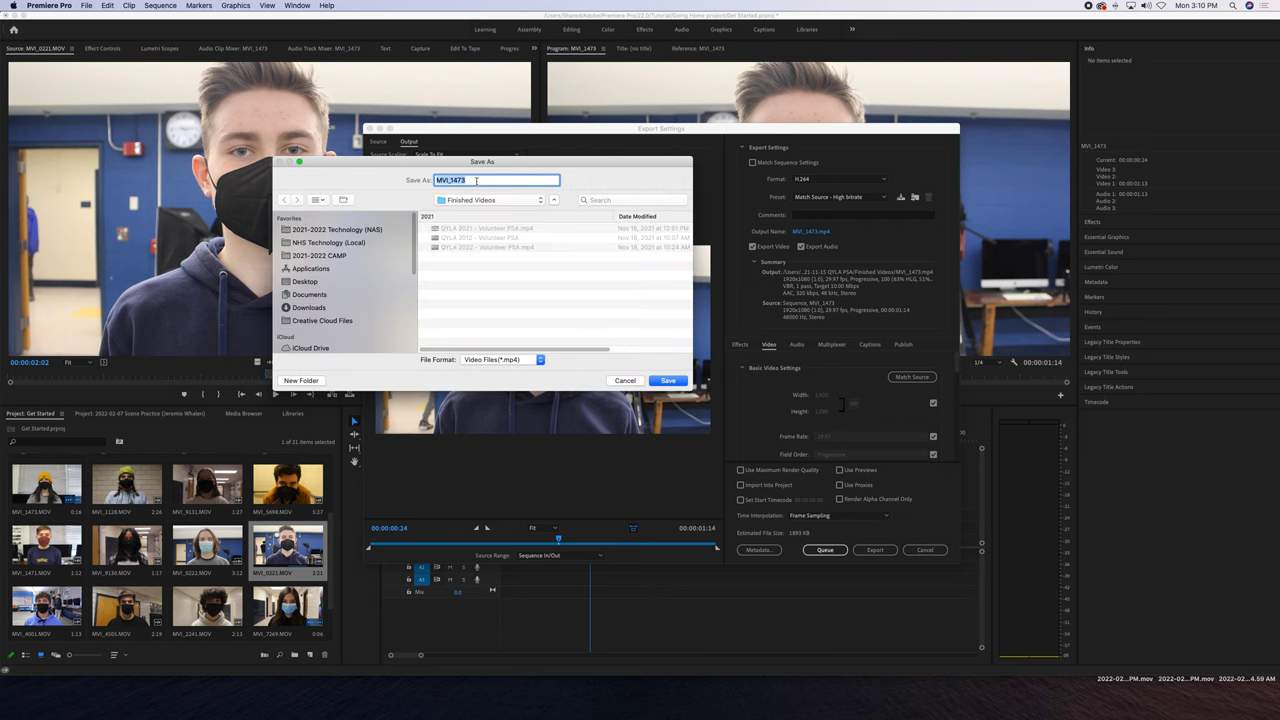
key("BackSpace")
type("Transcript")
type(" Welcome")
Navigate NHS Technology (Local) > Semester 02 Period 04 Video > 2022-02-02 Transcript Welcome > Class Finished Videos
left_click(351, 243)
left_click(492, 237)
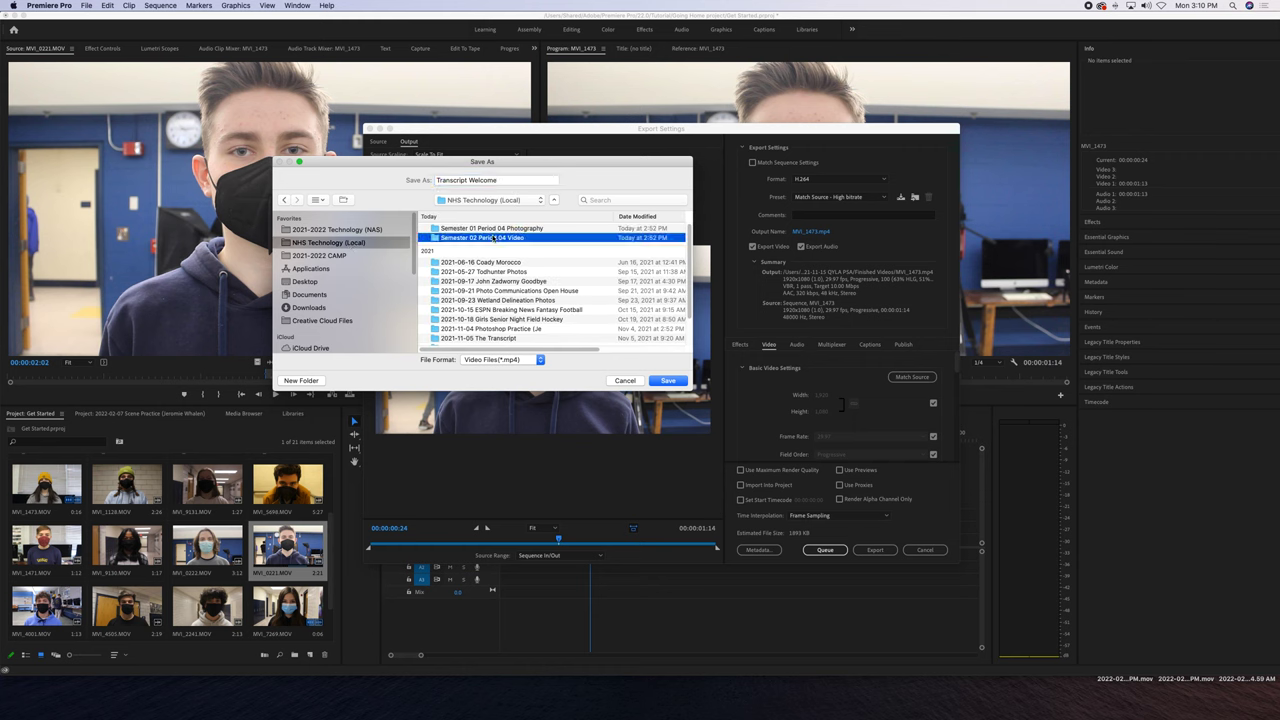
double_click(492, 237)
double_click(494, 228)
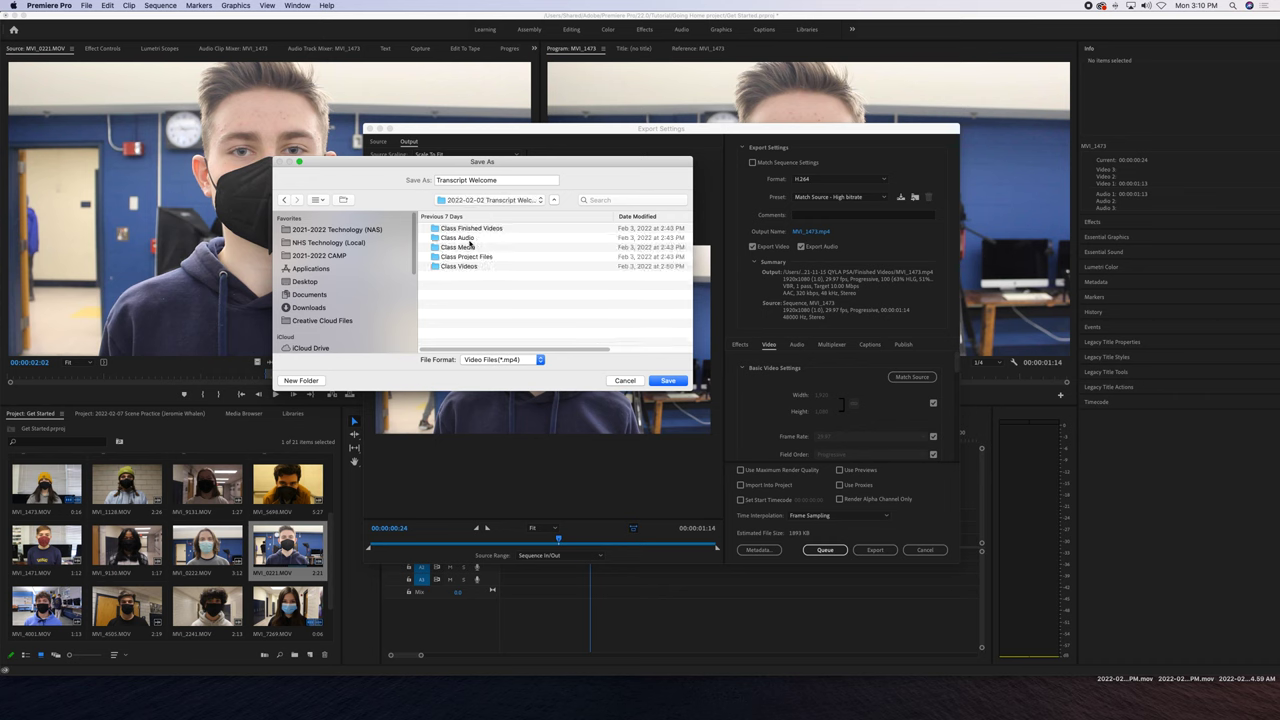
double_click(469, 229)
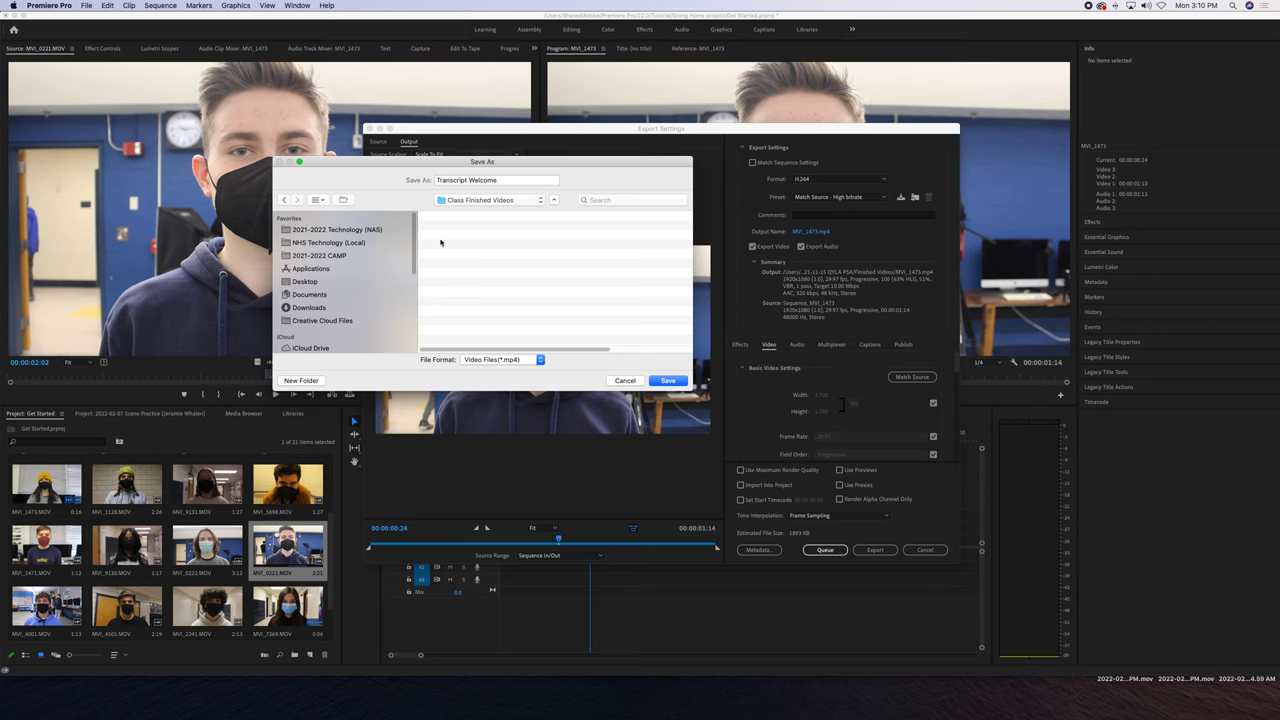
Save Transcript Welcome.mp4 into Class Finished Videos and start the H.264 export
left_click(668, 381)
left_click(896, 555)
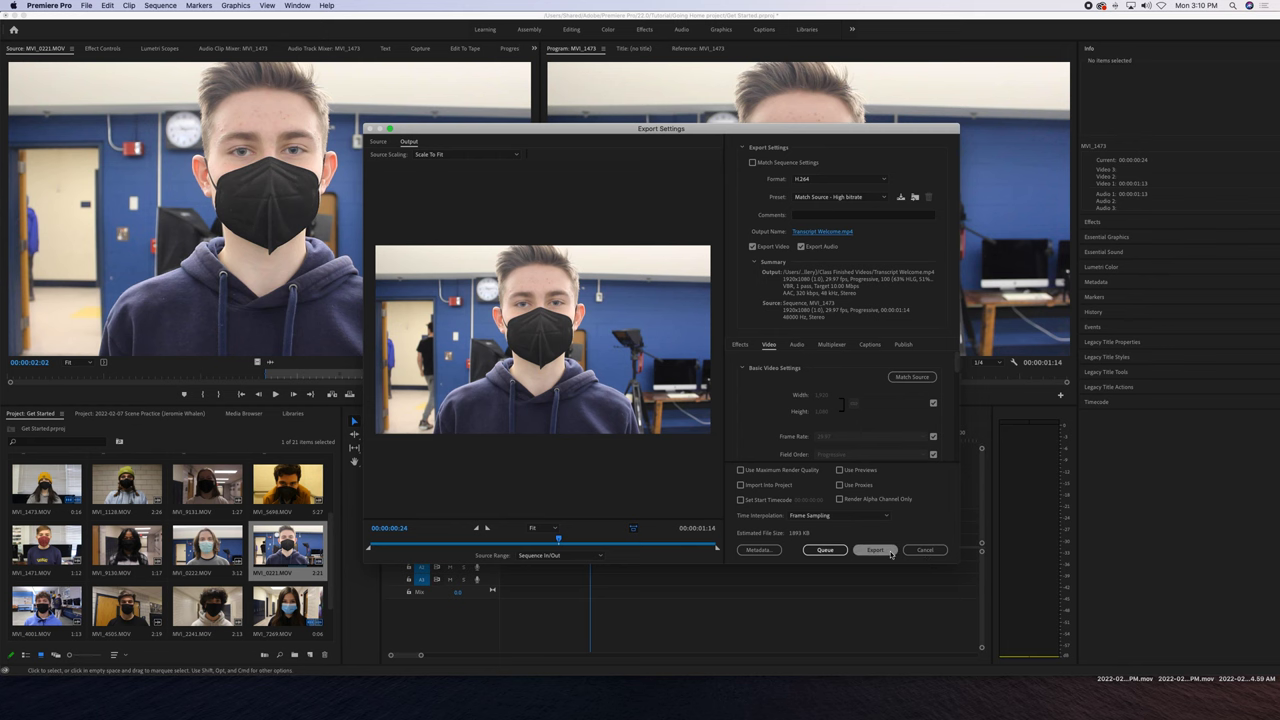